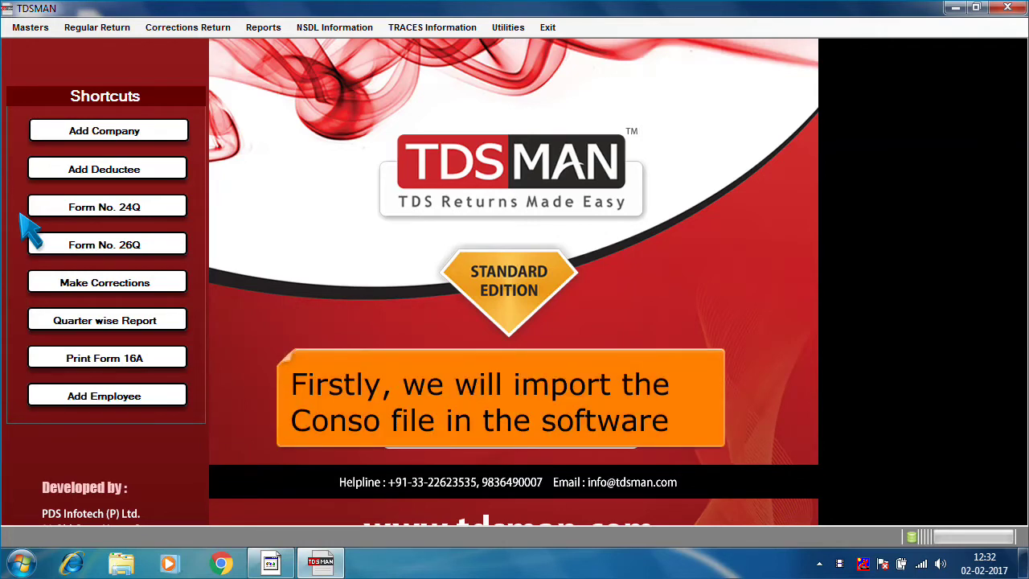
- Import CALM01626C_201617_26Q_Q2.tds from the Desktop for correction and view the batch list
{"action": "left_click", "coordinate": [190, 32]}
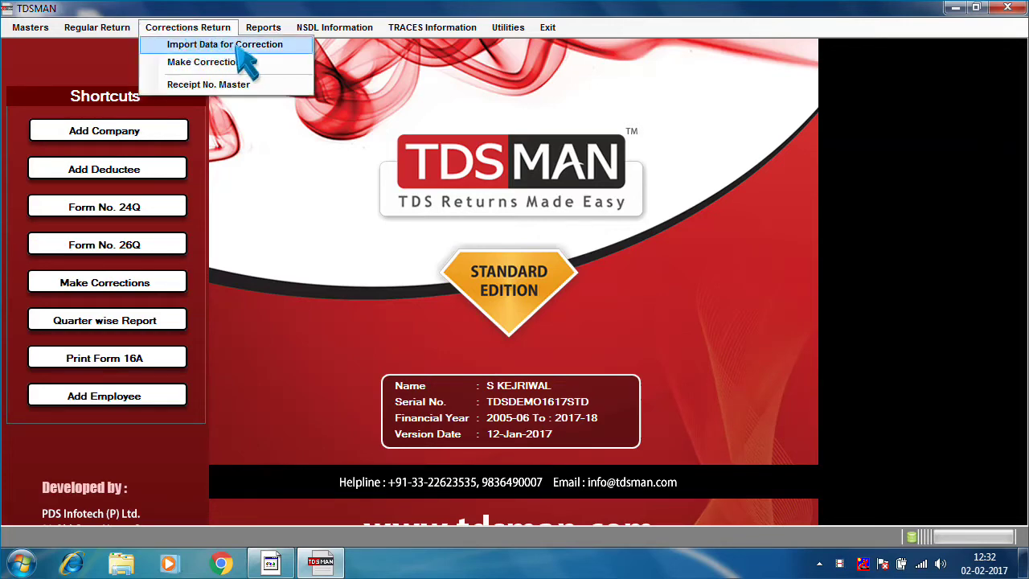
{"action": "left_click", "coordinate": [225, 45]}
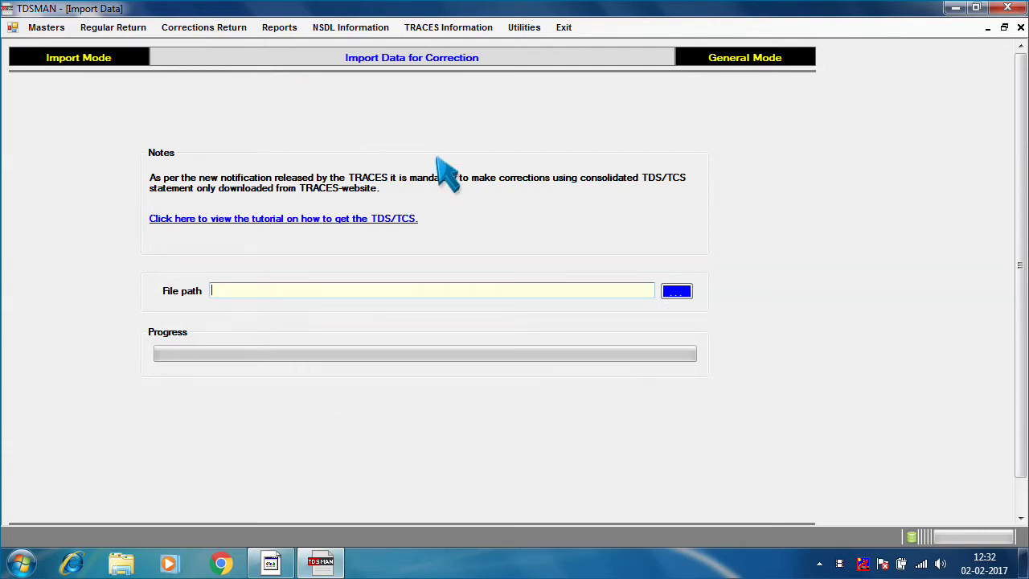
{"action": "left_click", "coordinate": [682, 298]}
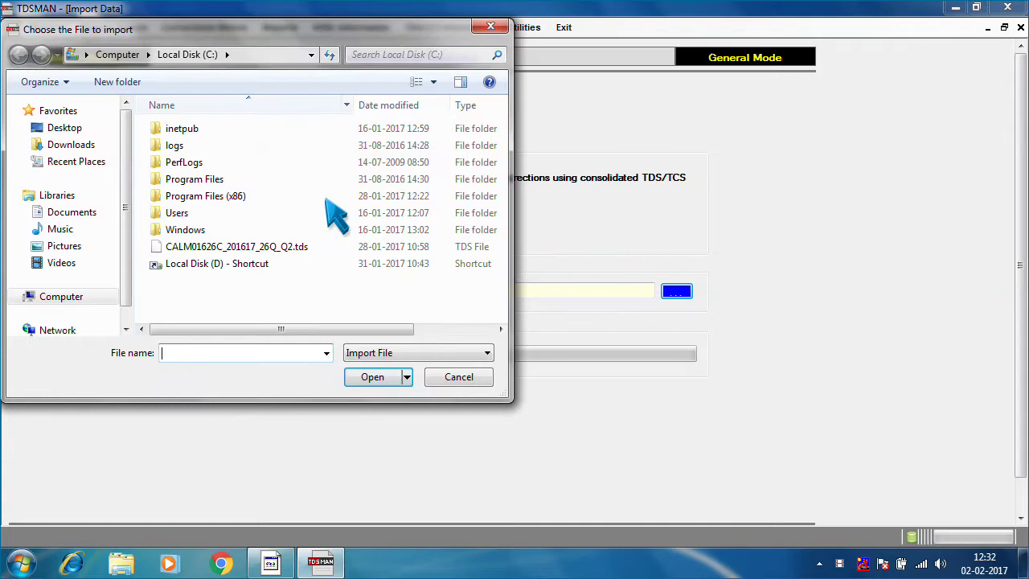
{"action": "left_click", "coordinate": [72, 129]}
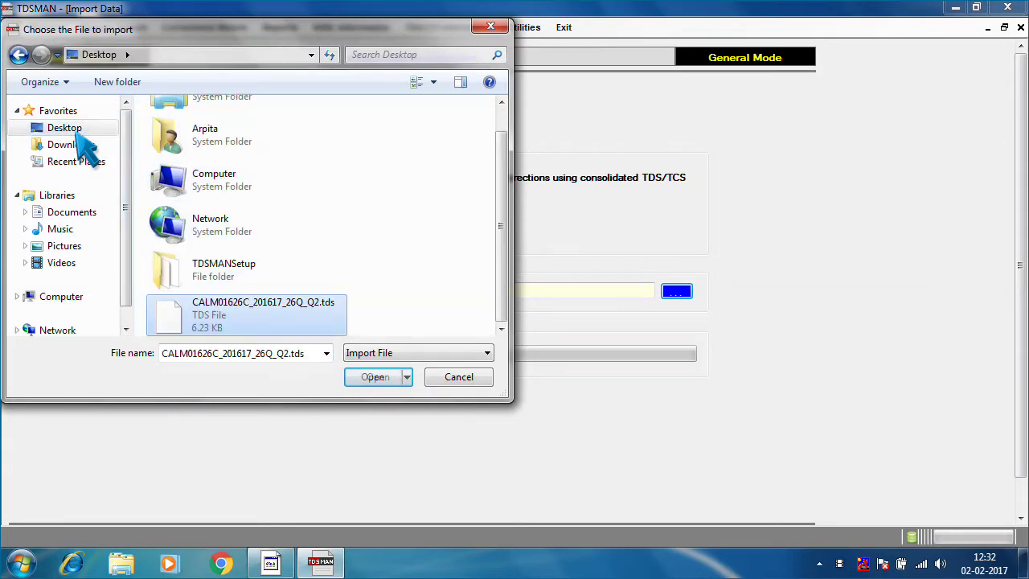
{"action": "left_click", "coordinate": [226, 322]}
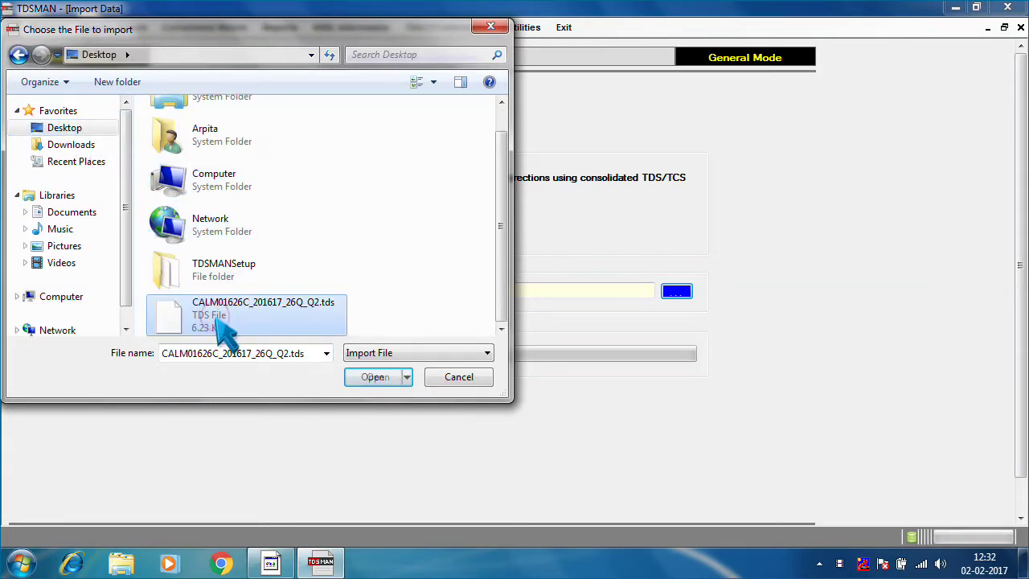
{"action": "left_click", "coordinate": [375, 377]}
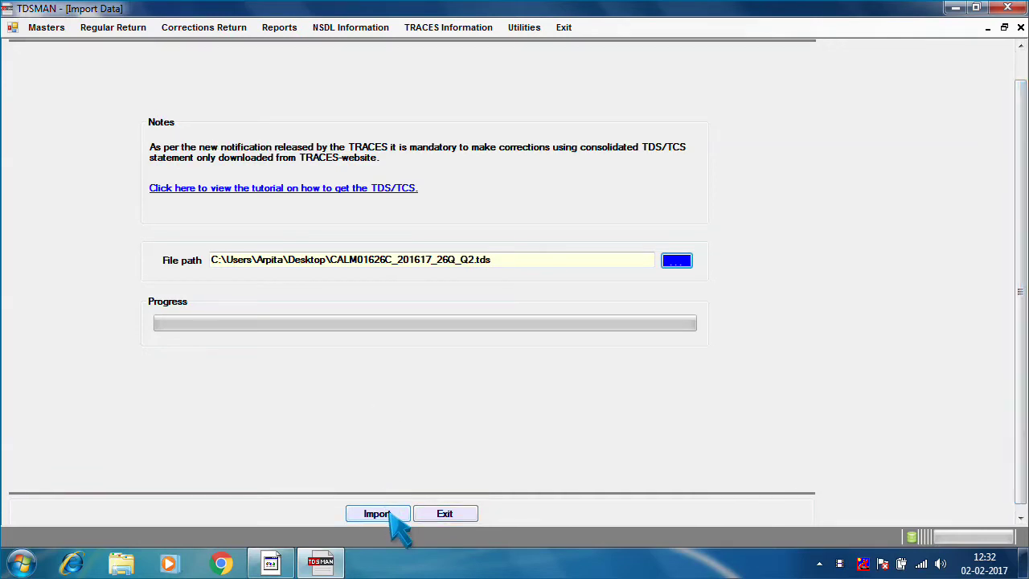
{"action": "left_click", "coordinate": [392, 514]}
{"action": "left_click", "coordinate": [578, 349]}
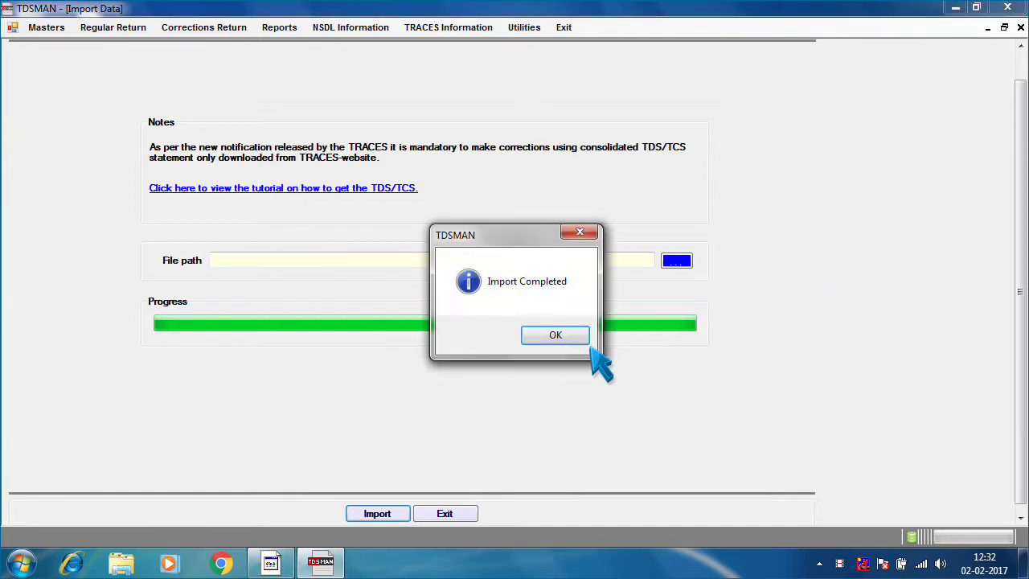
{"action": "left_click", "coordinate": [557, 336]}
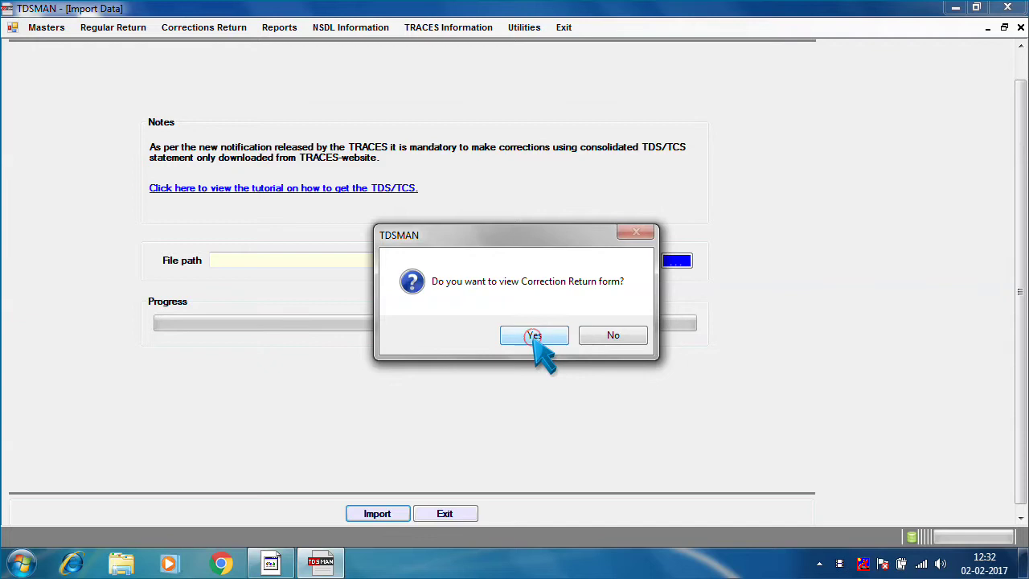
{"action": "left_click", "coordinate": [534, 337]}
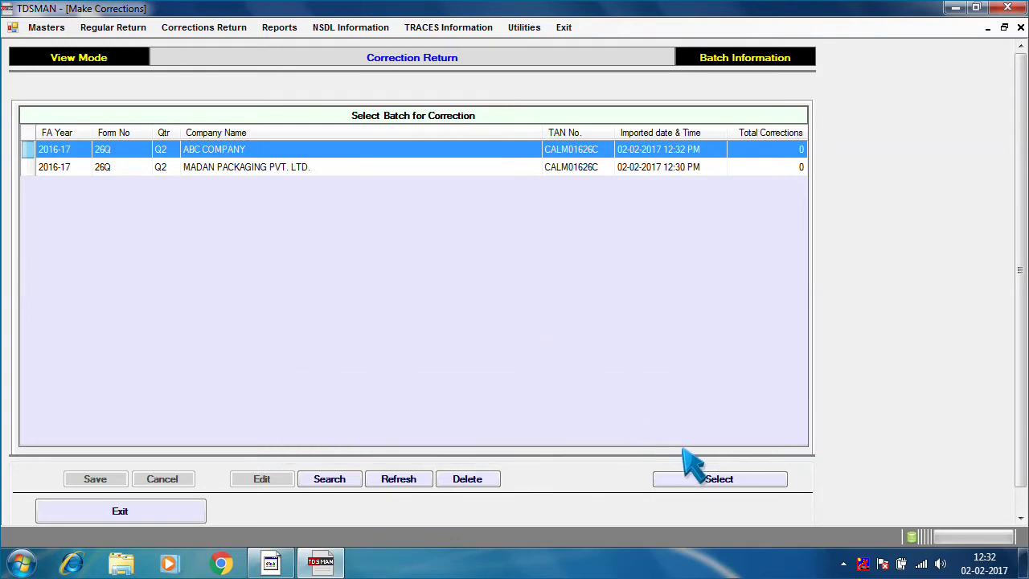
- Select the ABC COMPANY batch to show its import and correction summary
{"action": "left_click", "coordinate": [734, 481]}
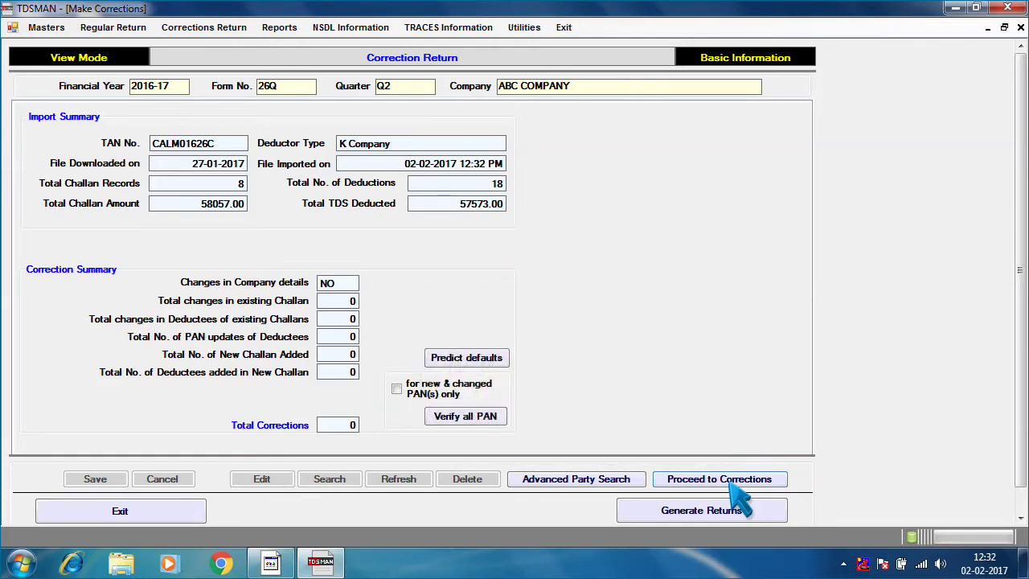
- Proceed to corrections and move from Company Details to the challan list
{"action": "left_click", "coordinate": [756, 482]}
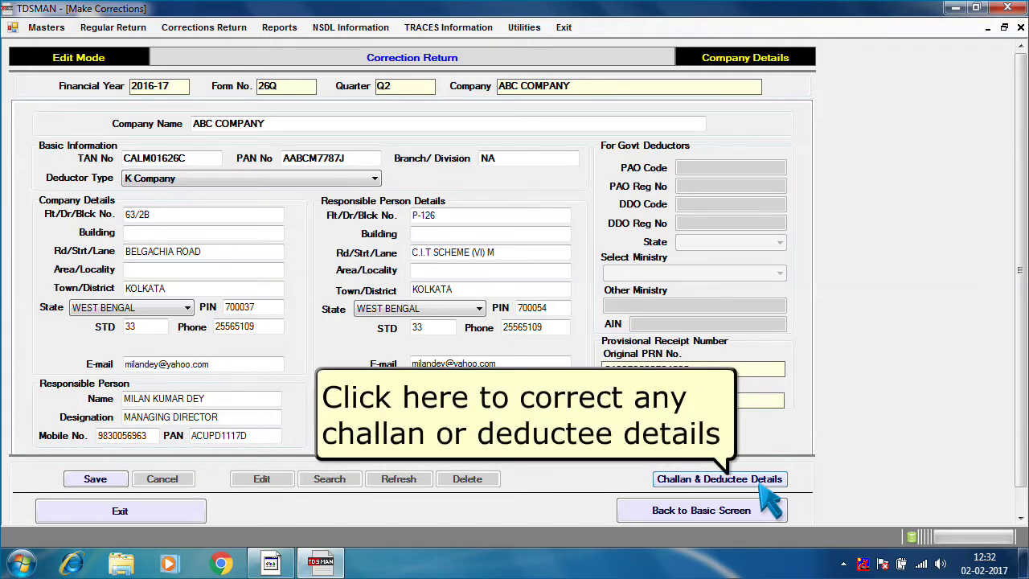
{"action": "left_click", "coordinate": [729, 482]}
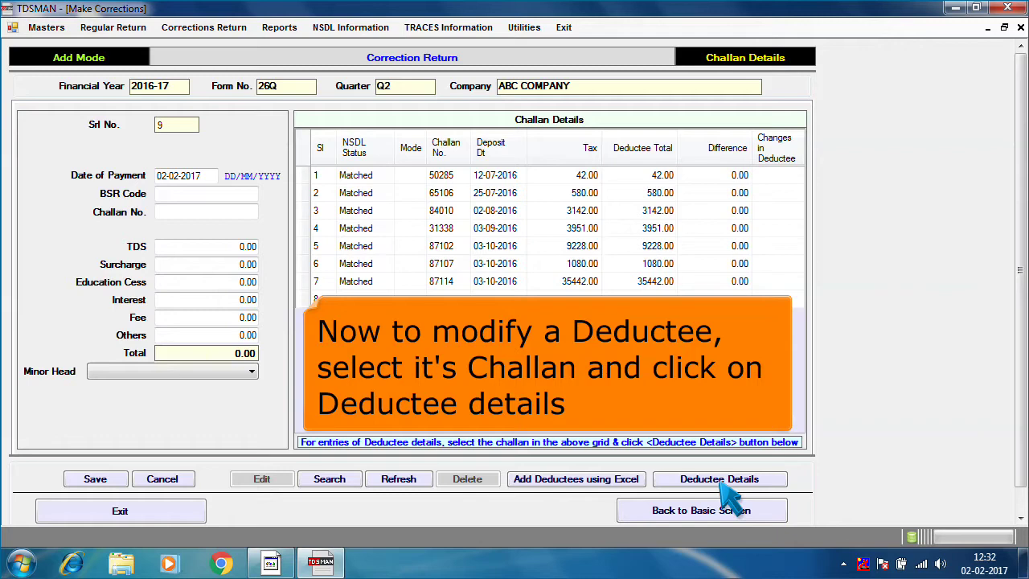
- Open the deductee details of challan 1, number 50285
{"action": "left_click", "coordinate": [357, 178]}
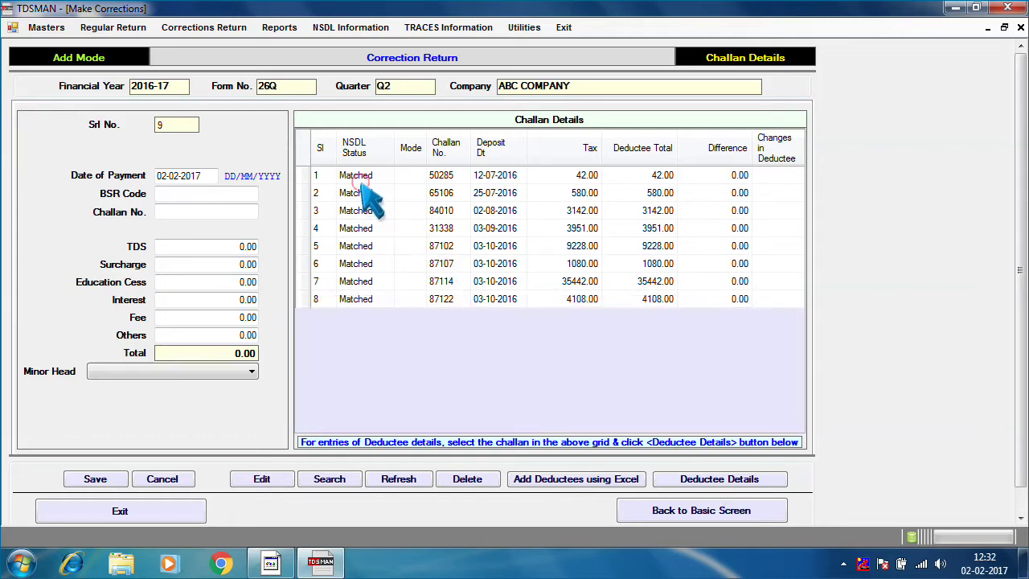
{"action": "left_click", "coordinate": [718, 483]}
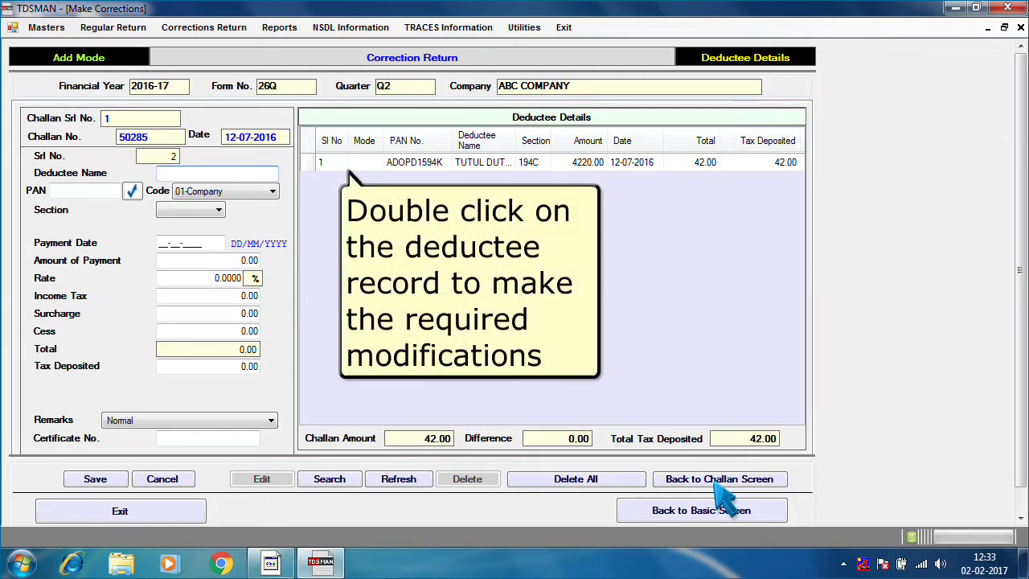
- Update the first deductee to a 40.00 payment at 0.5% rate with 10.00 tax
{"action": "double_click", "coordinate": [371, 165]}
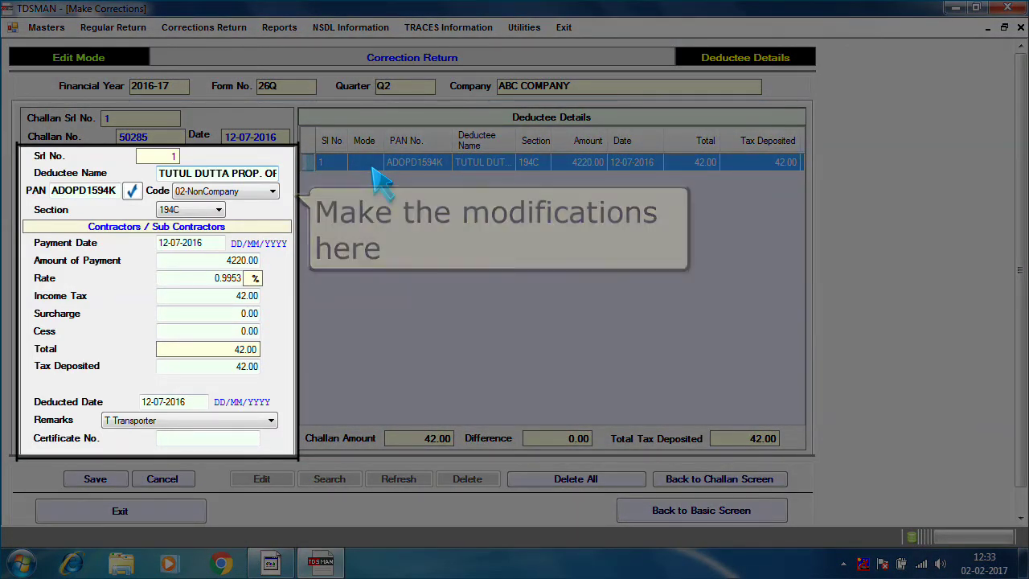
{"action": "left_click", "coordinate": [238, 261]}
{"action": "type", "text": "40"}
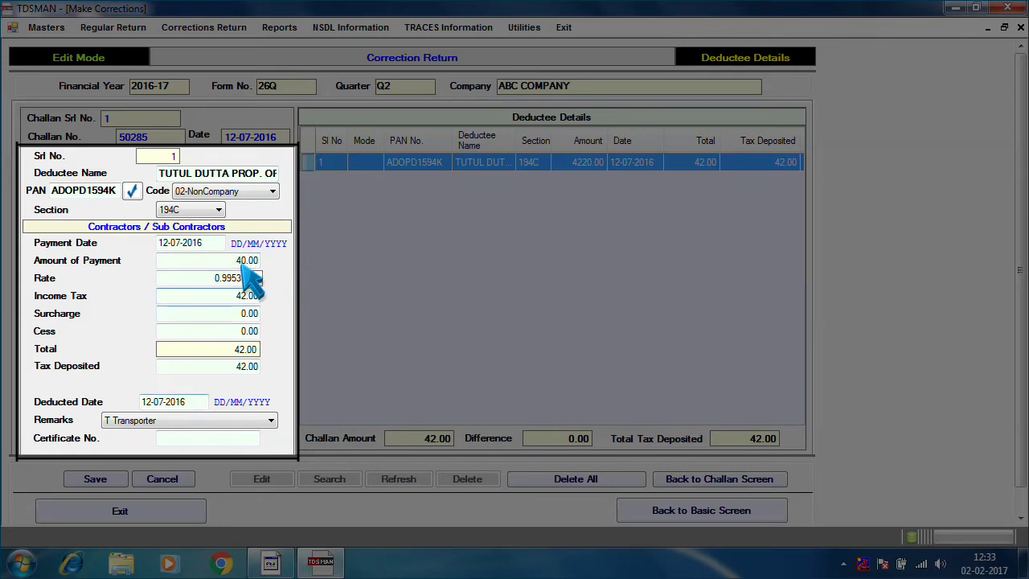
{"action": "left_click", "coordinate": [237, 278]}
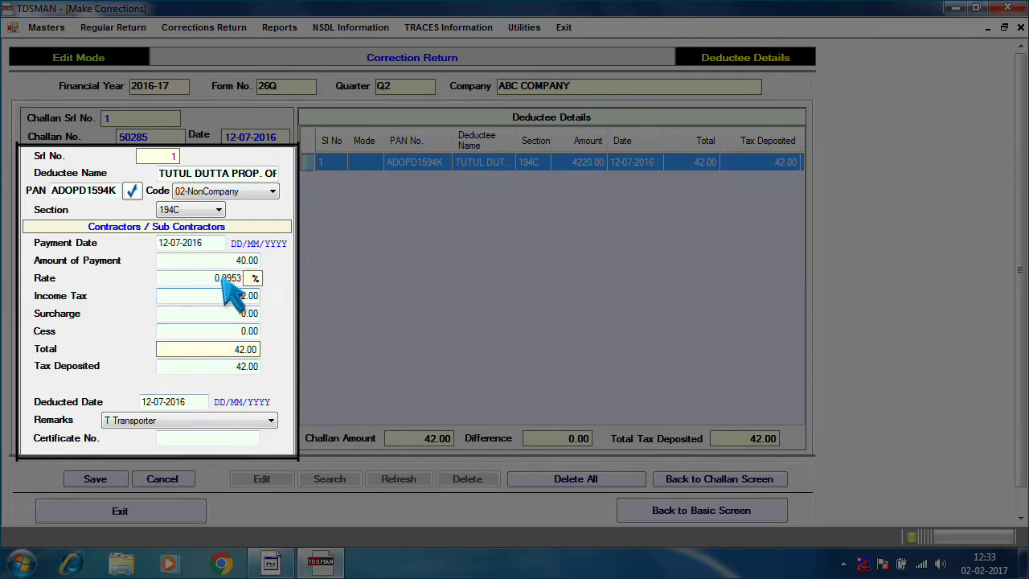
{"action": "double_click", "coordinate": [219, 282]}
{"action": "type", "text": ".5"}
{"action": "key", "text": "Tab"}
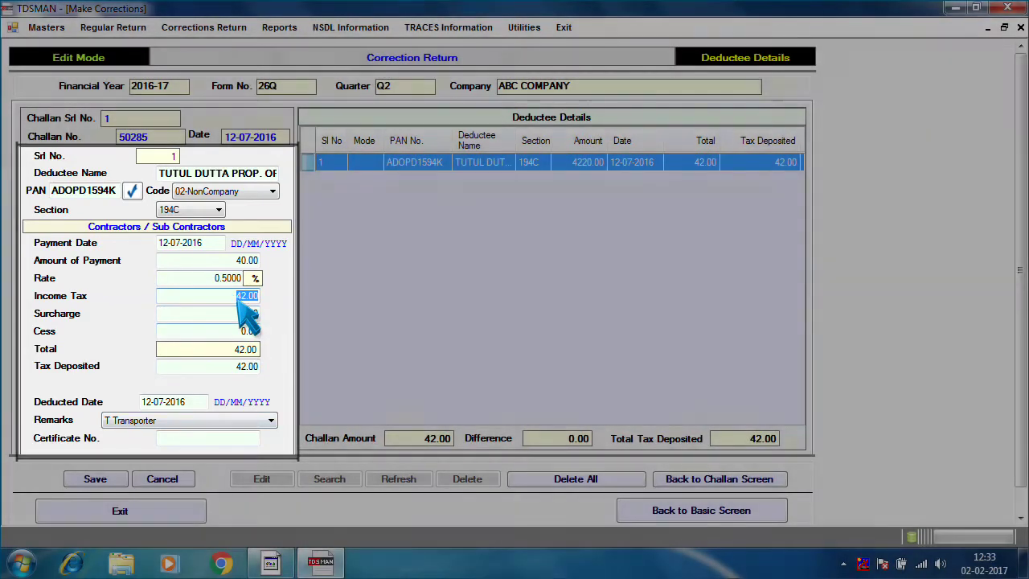
{"action": "type", "text": "10"}
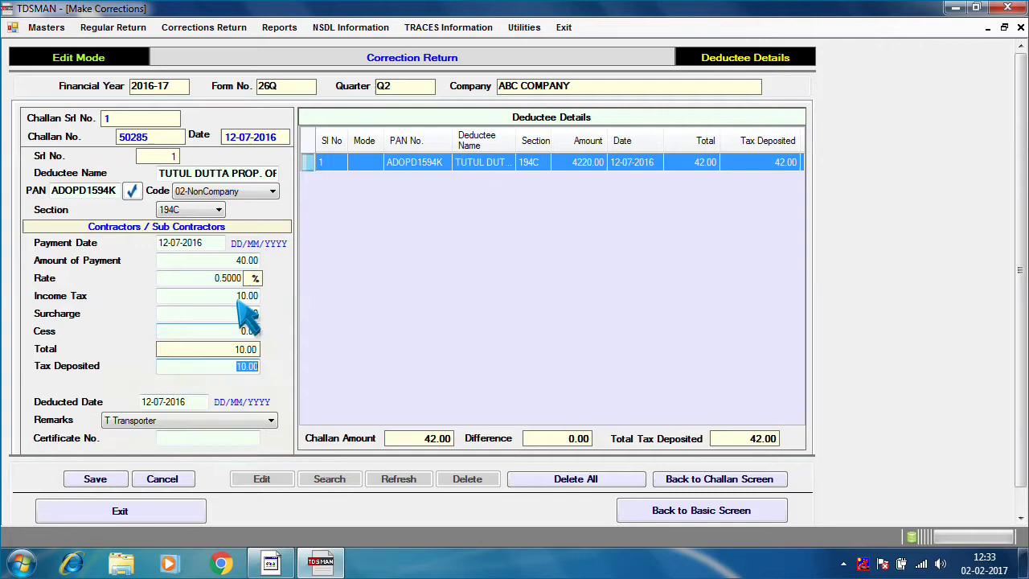
{"action": "left_click", "coordinate": [96, 481]}
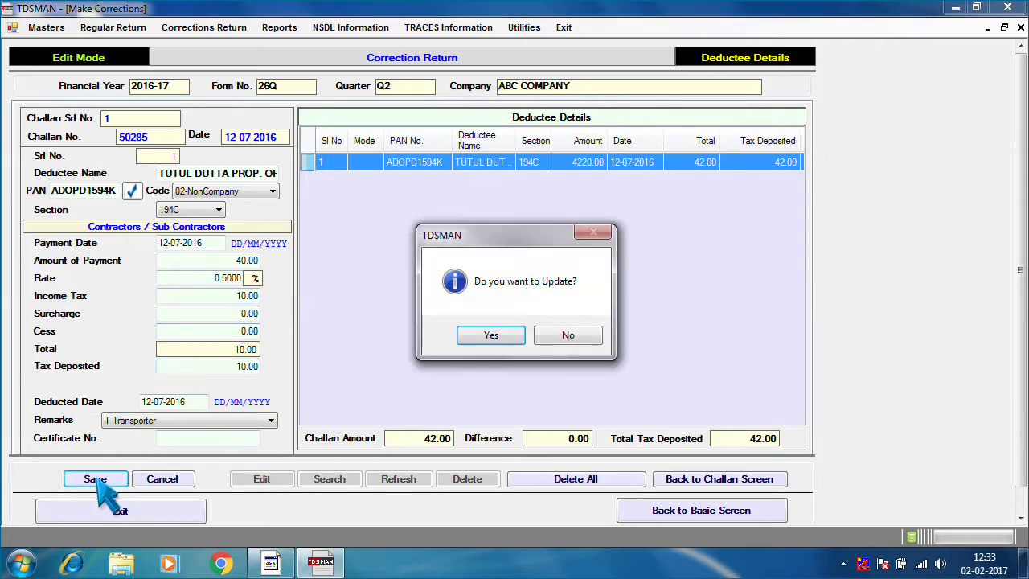
{"action": "left_click", "coordinate": [492, 335]}
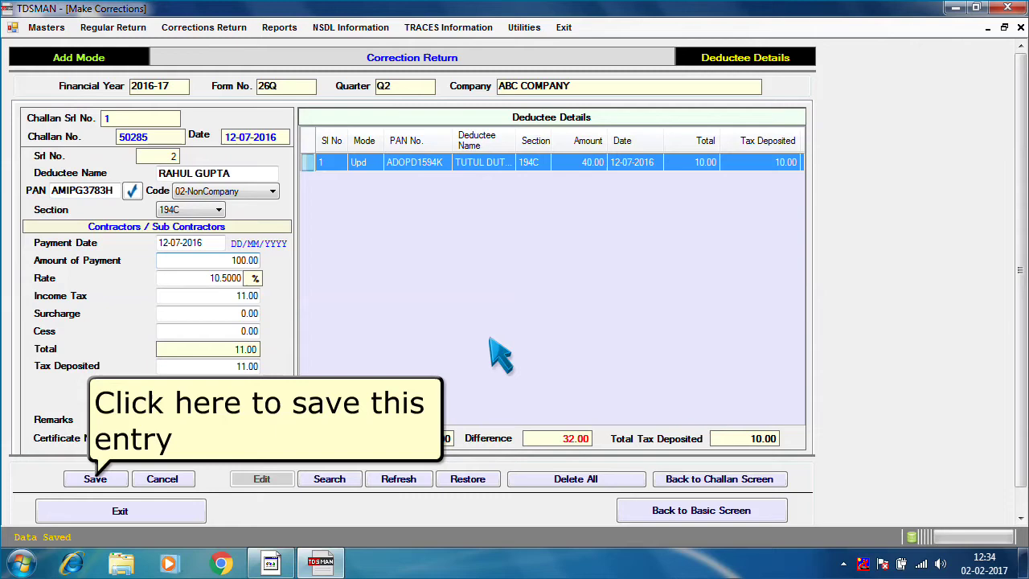
{"action": "left_click", "coordinate": [98, 478]}
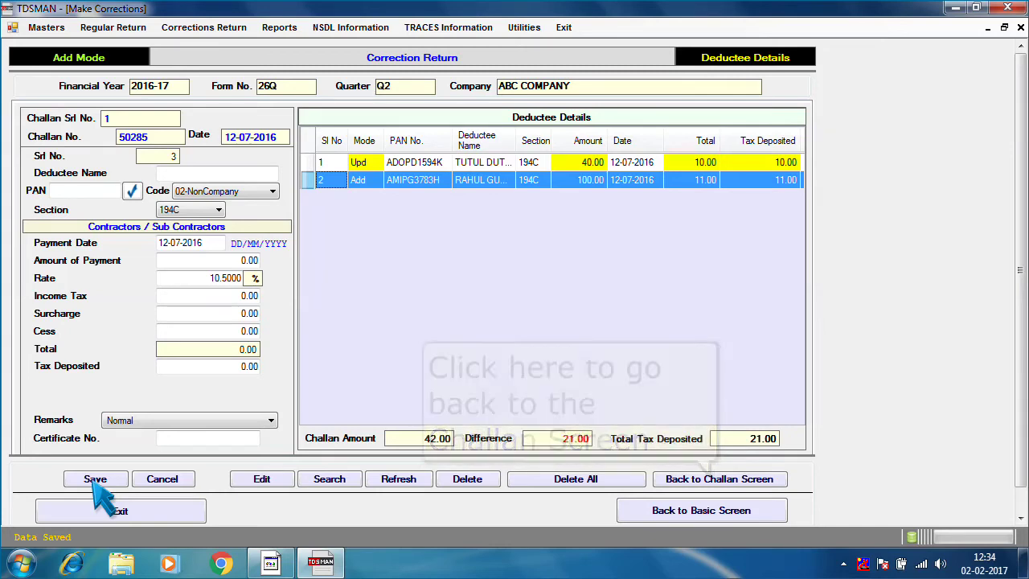
{"action": "left_click", "coordinate": [738, 482]}
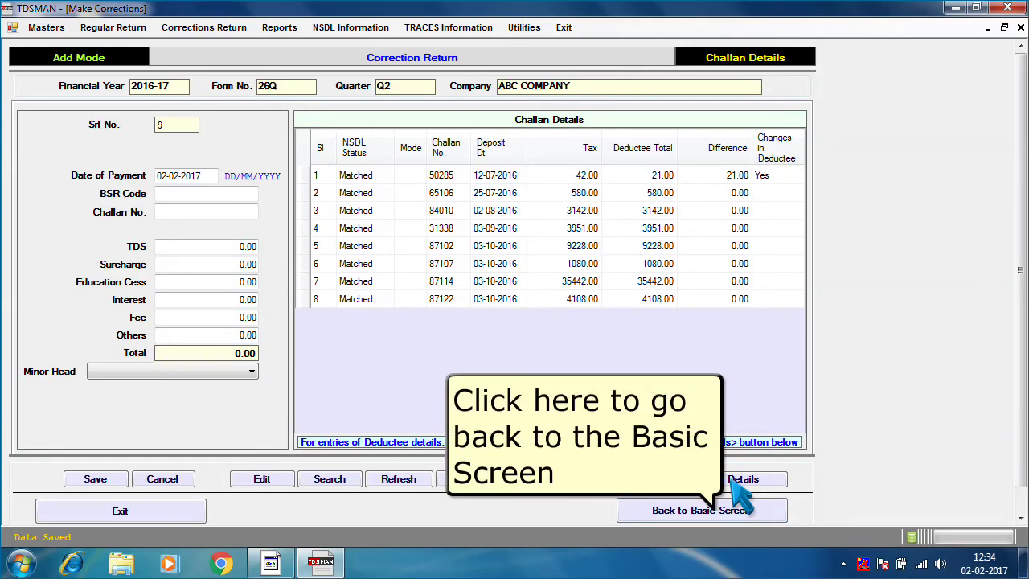
- Go back to the basic screen, now counting 2 deductee corrections
{"action": "left_click", "coordinate": [686, 516]}
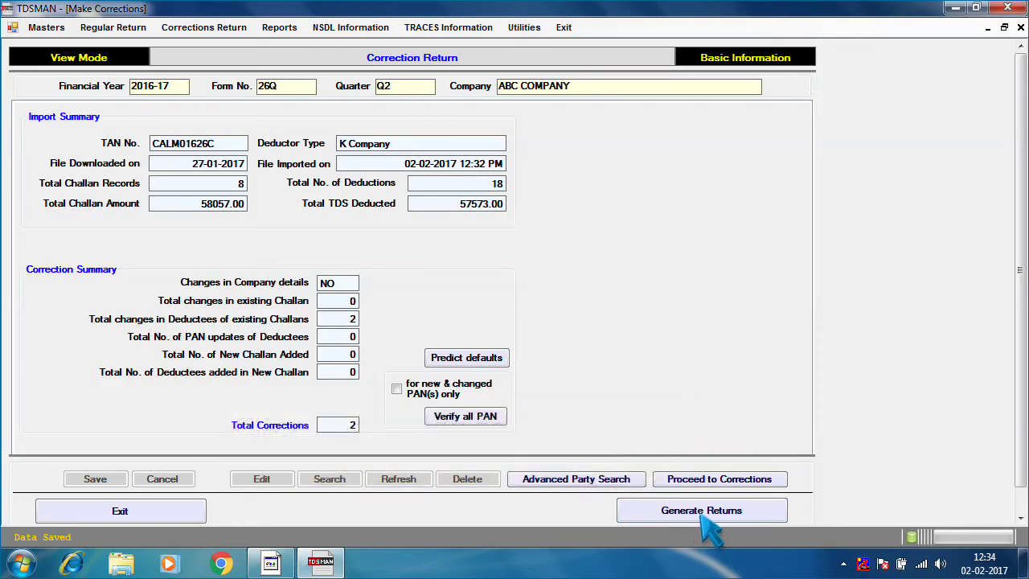
- Generate the correction text file, then create and validate the FVU file
{"action": "left_click", "coordinate": [716, 519]}
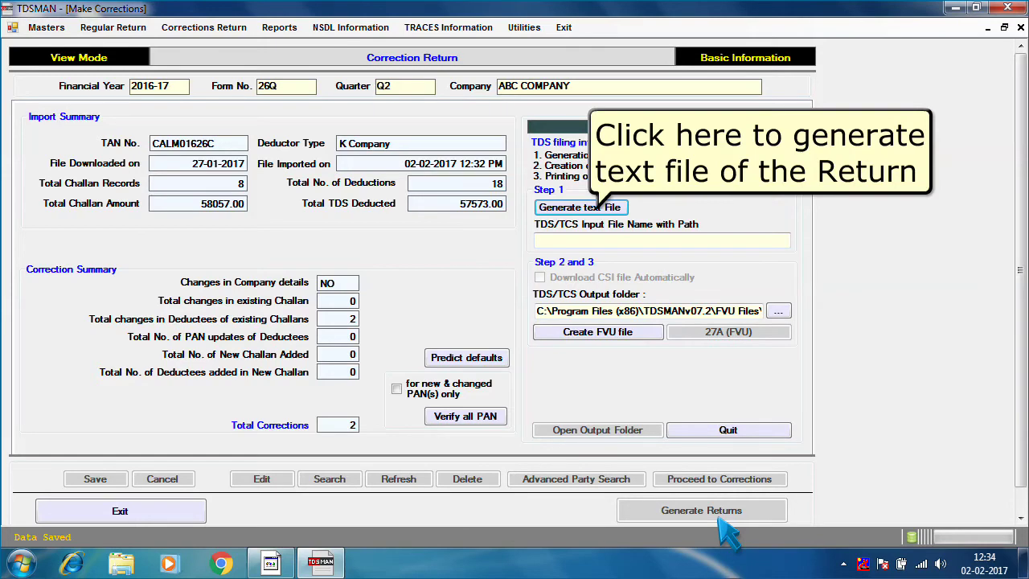
{"action": "left_click", "coordinate": [599, 209]}
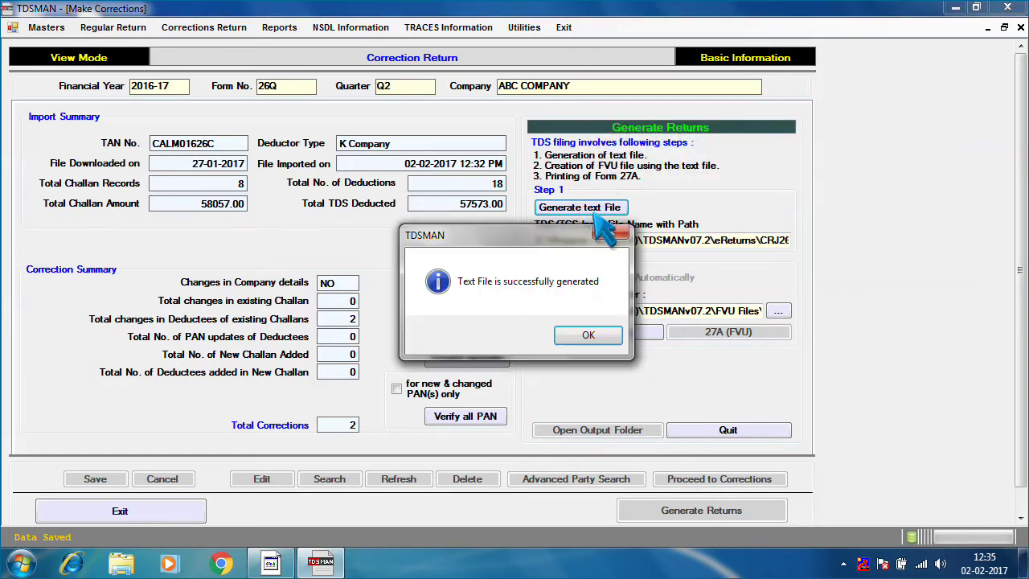
{"action": "left_click", "coordinate": [589, 335]}
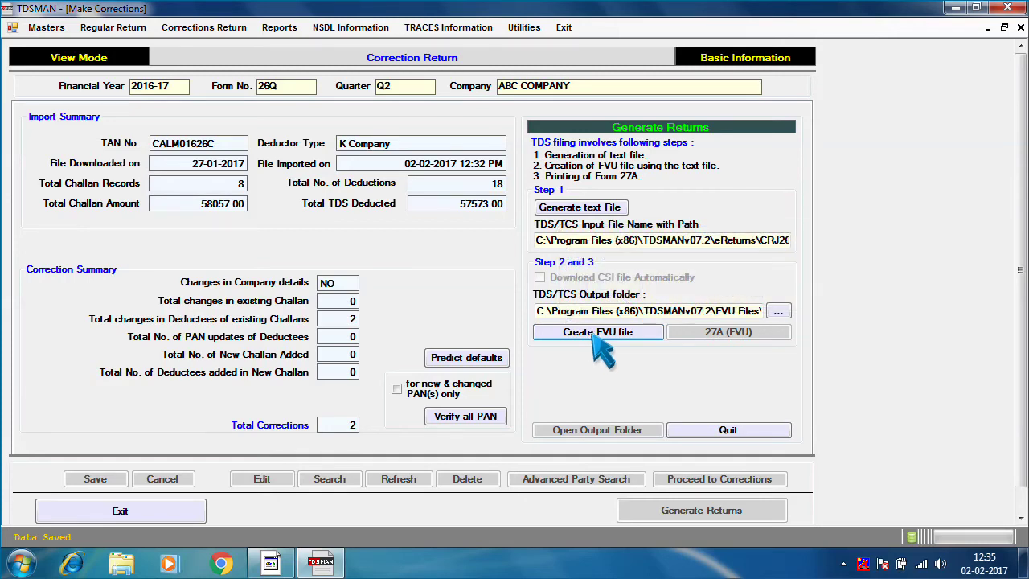
{"action": "left_click", "coordinate": [593, 336]}
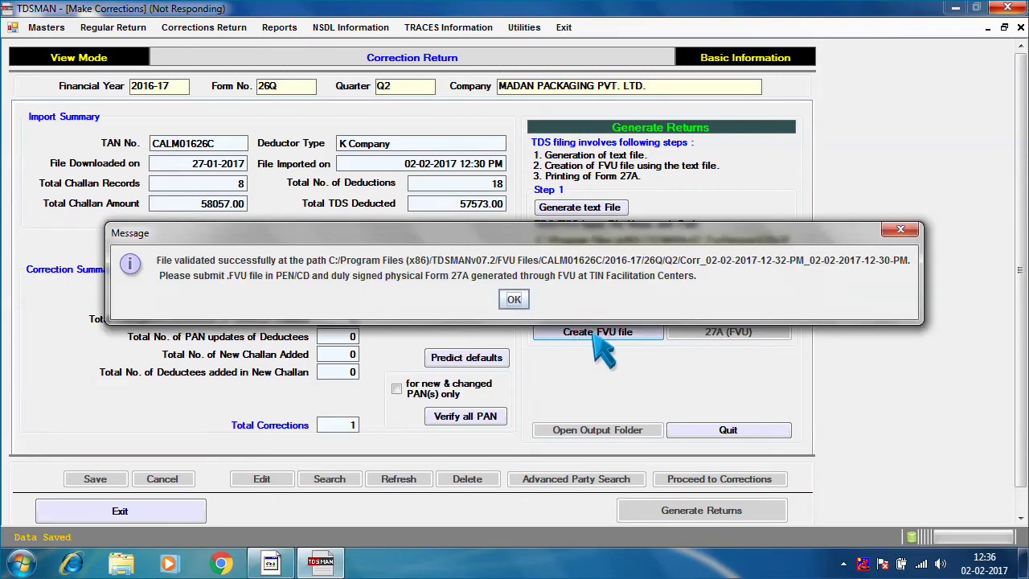
{"action": "left_click", "coordinate": [514, 300]}
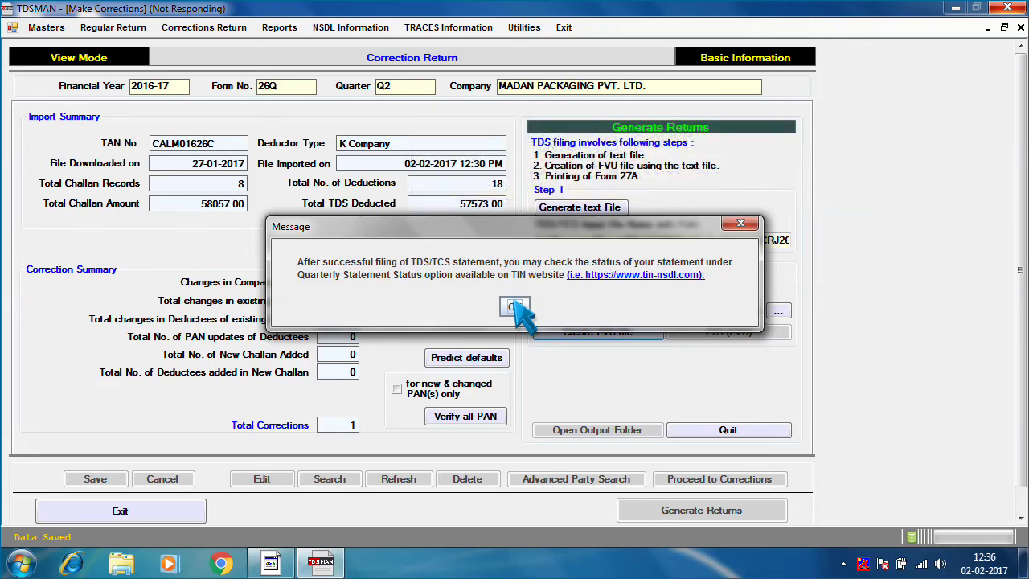
- Dismiss the filing-status note to reveal the output folder with the FVU and Form 27A files
{"action": "left_click", "coordinate": [514, 307]}
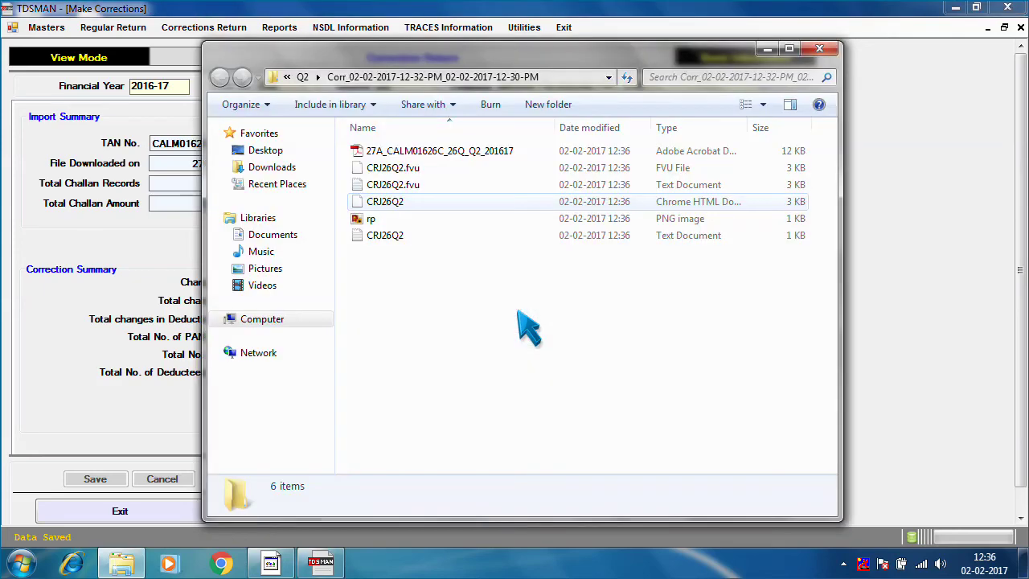